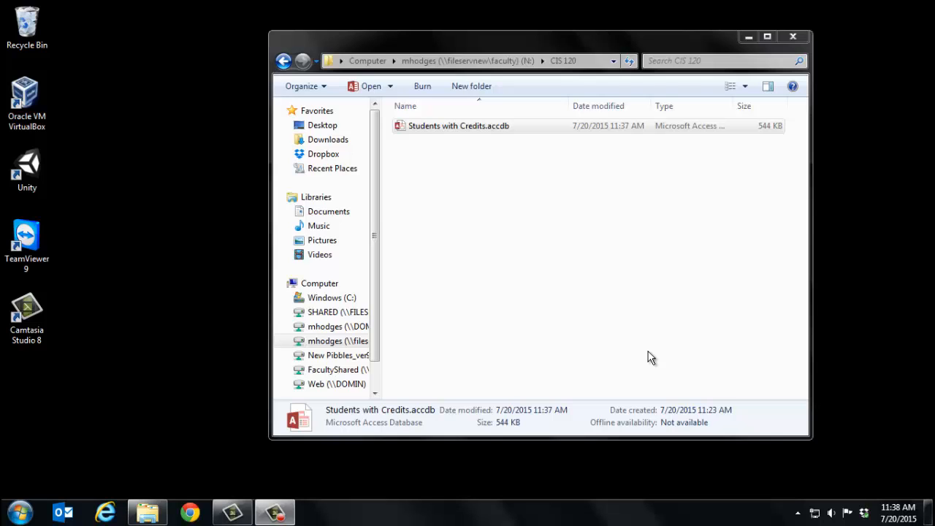
# Open the Students with Credits.accdb database and display its Students table.
pyautogui.click(452, 130)
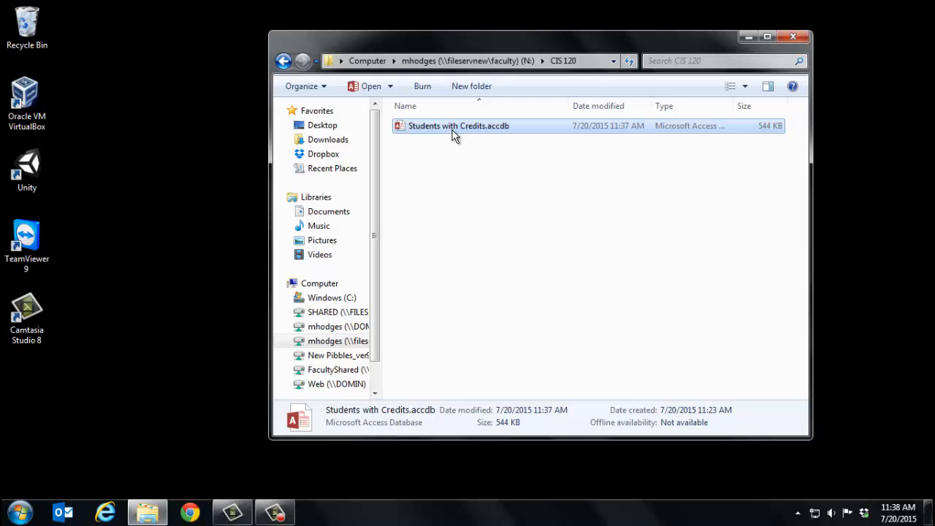
pyautogui.doubleClick(452, 132)
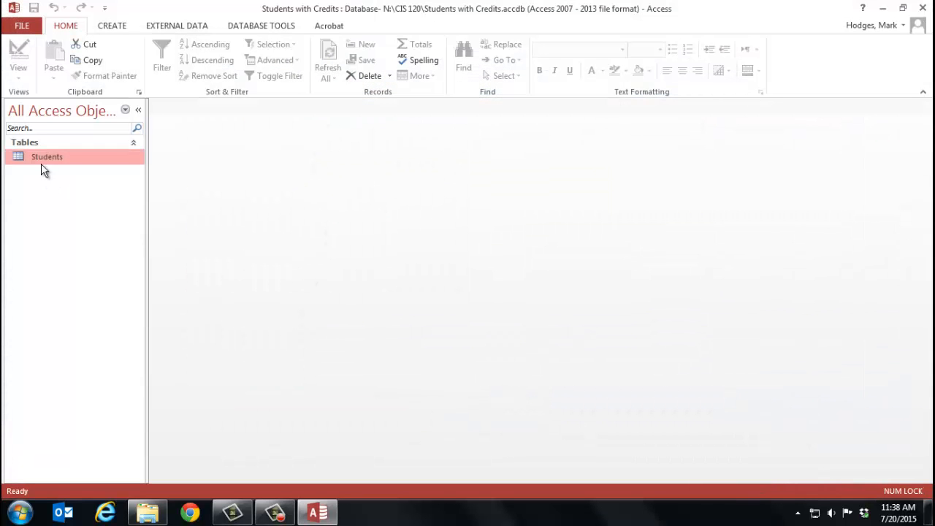
pyautogui.doubleClick(58, 158)
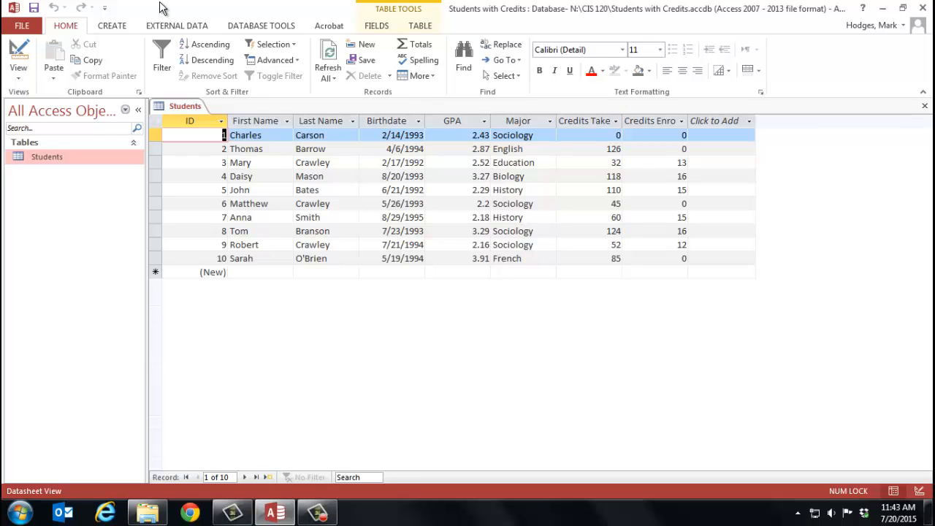
# Create a new query in Design view with the Students table as its source.
pyautogui.click(125, 27)
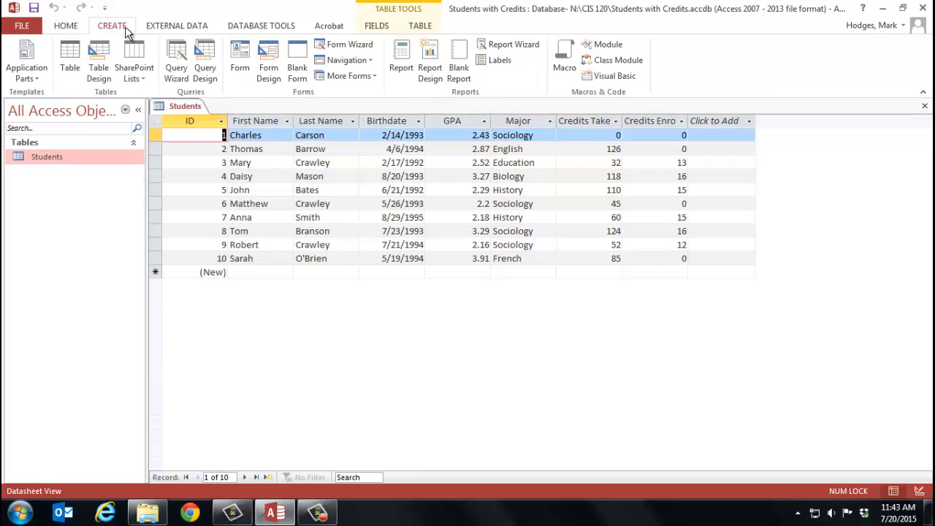
pyautogui.click(206, 73)
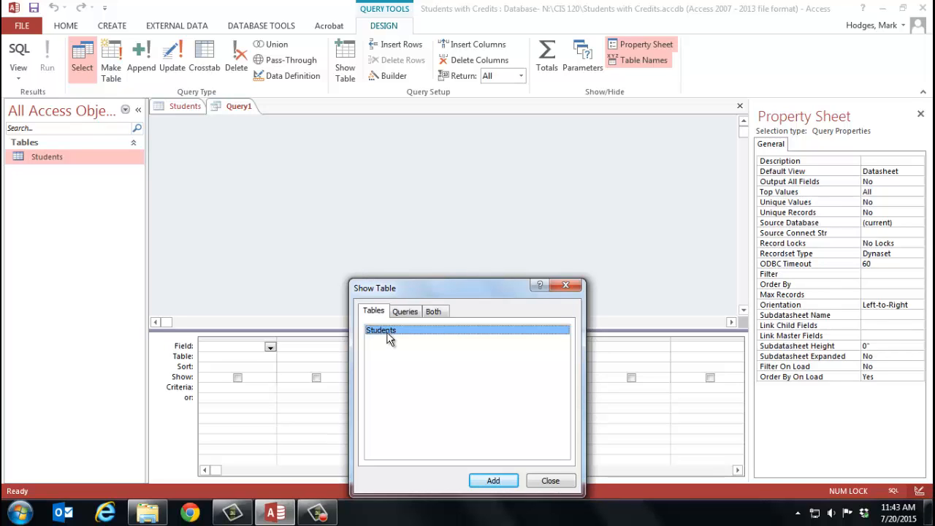
pyautogui.click(499, 485)
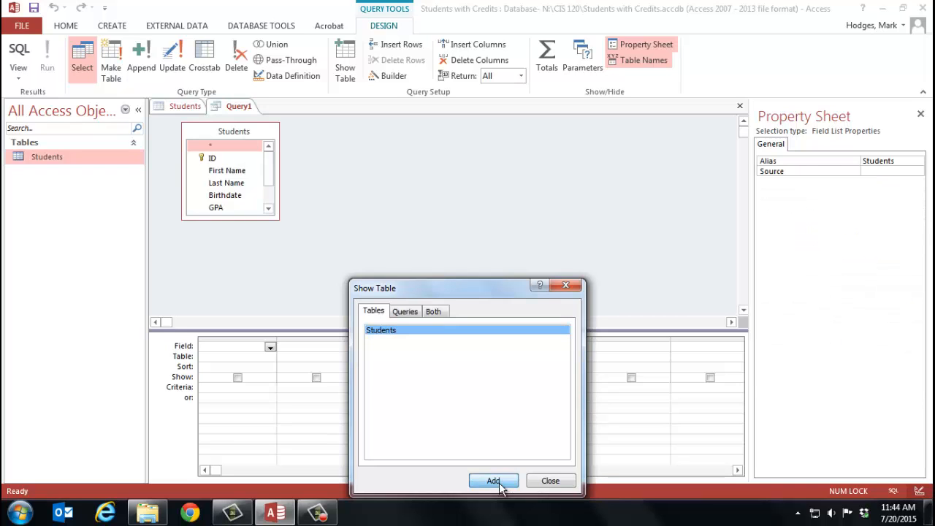
pyautogui.click(550, 486)
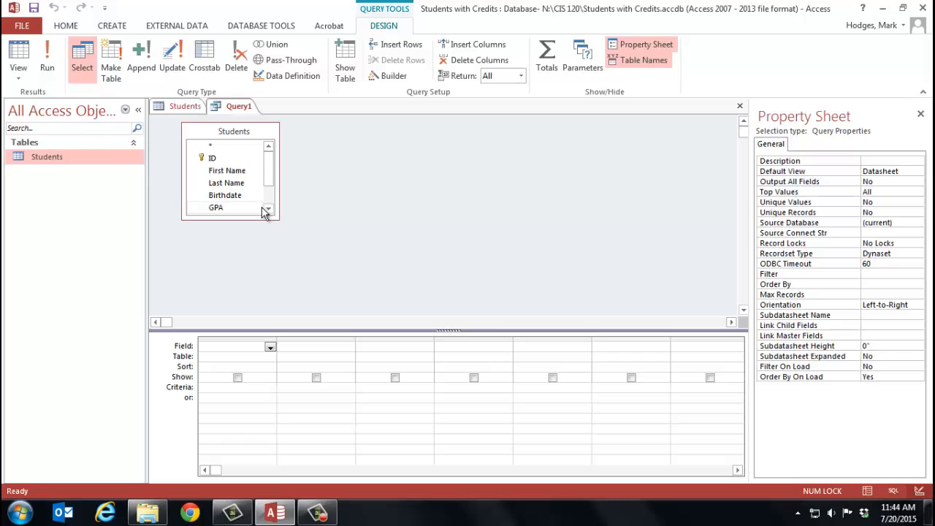
# Add the First Name and Last Name fields to the query, and run it before returning to its design.
pyautogui.doubleClick(234, 173)
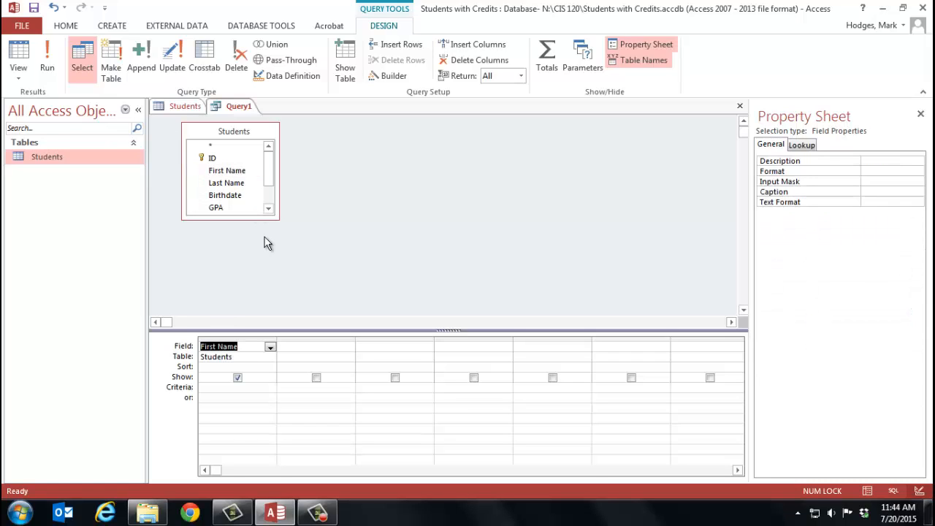
pyautogui.doubleClick(234, 183)
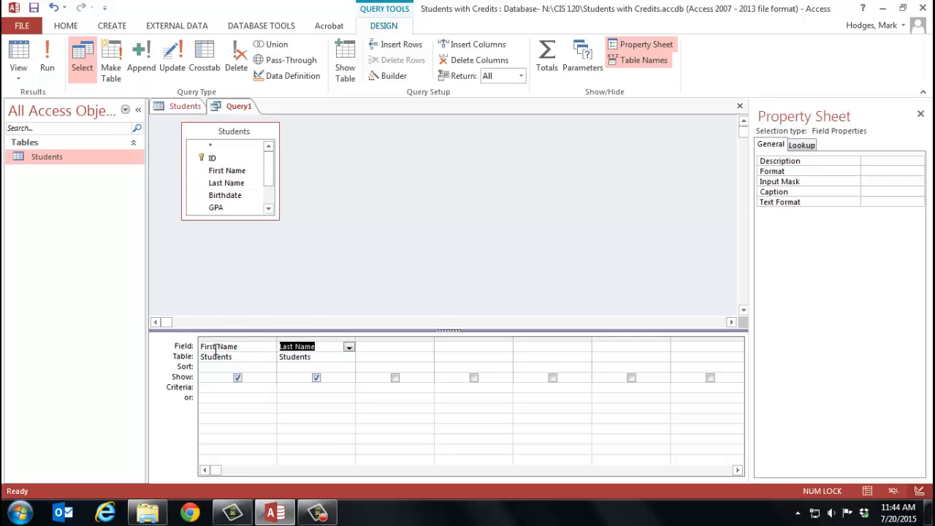
pyautogui.click(404, 348)
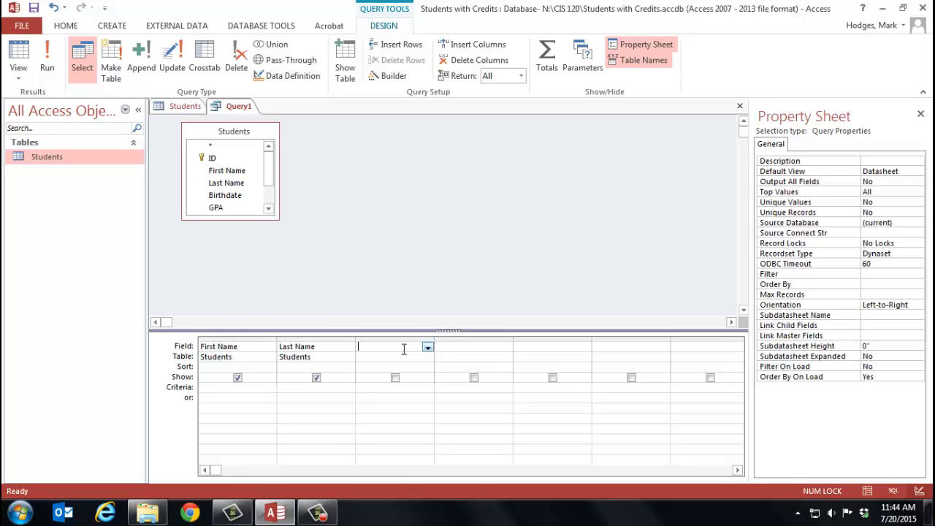
pyautogui.click(429, 348)
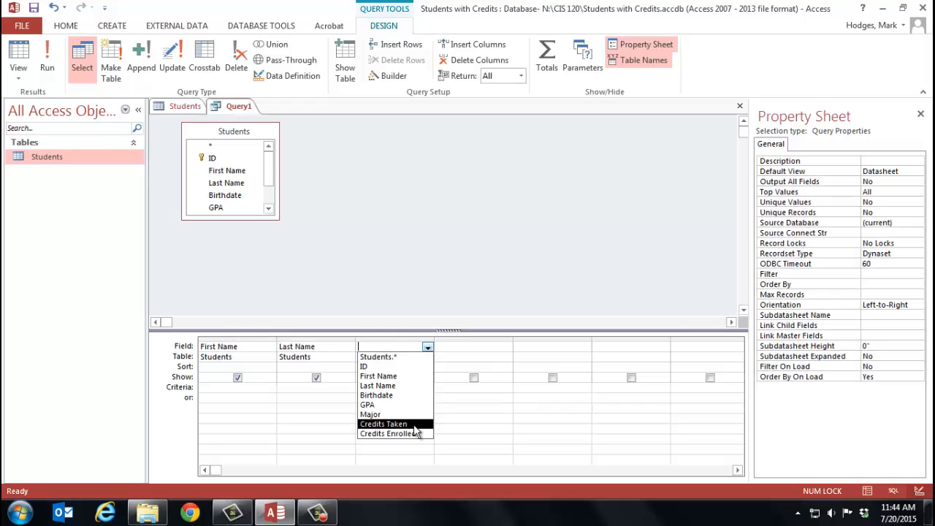
pyautogui.click(340, 410)
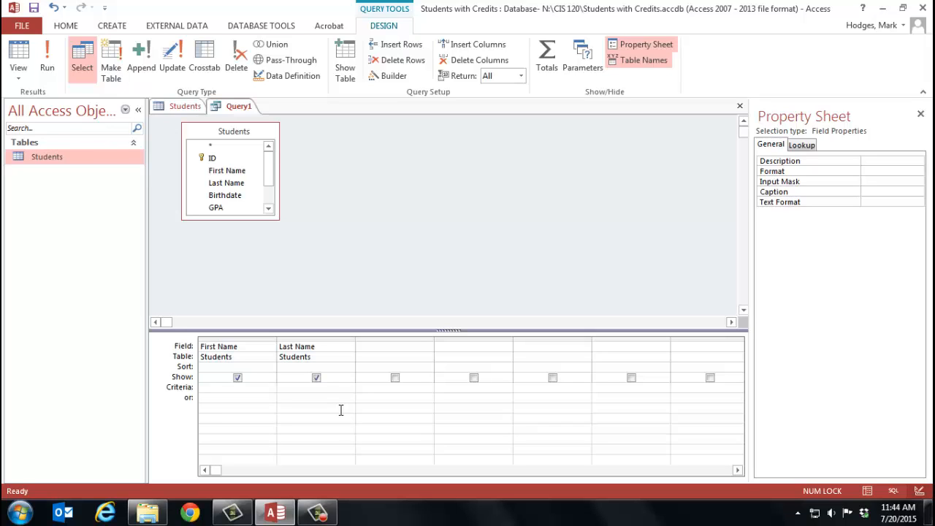
pyautogui.click(47, 64)
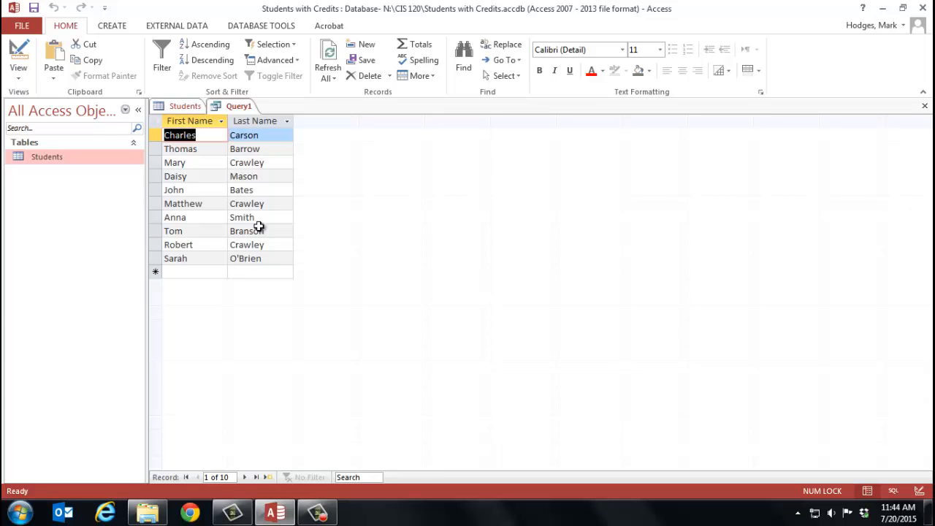
pyautogui.click(18, 50)
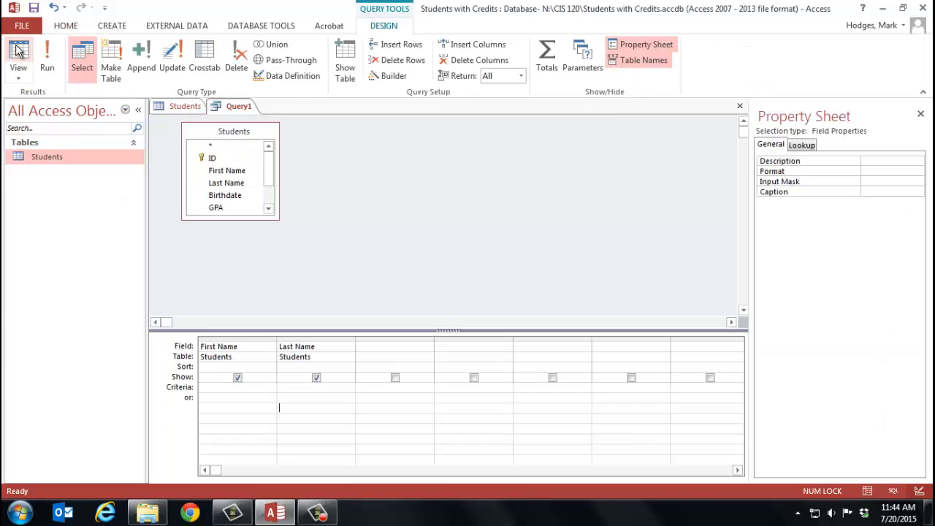
# Add the GPA field with the criterion >3 and compare the query's output with the Students table.
pyautogui.doubleClick(216, 209)
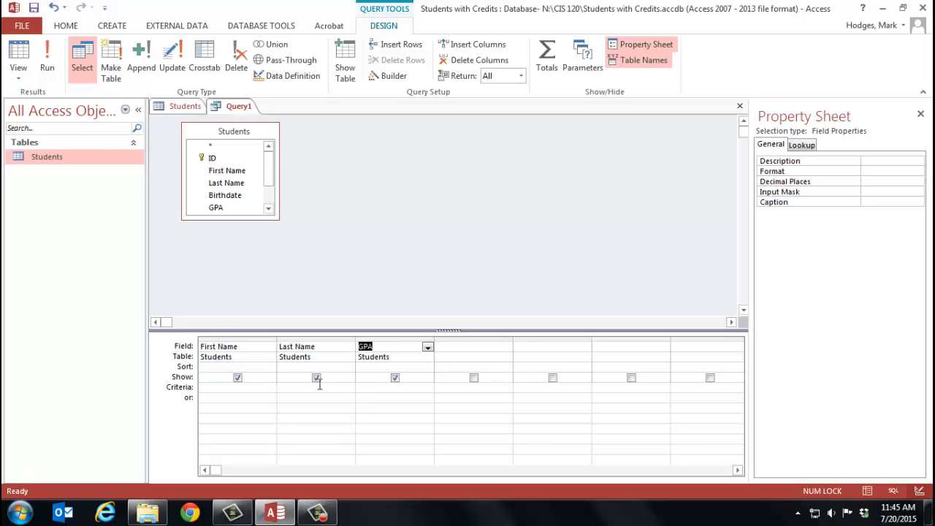
pyautogui.click(368, 387)
pyautogui.write('>3')
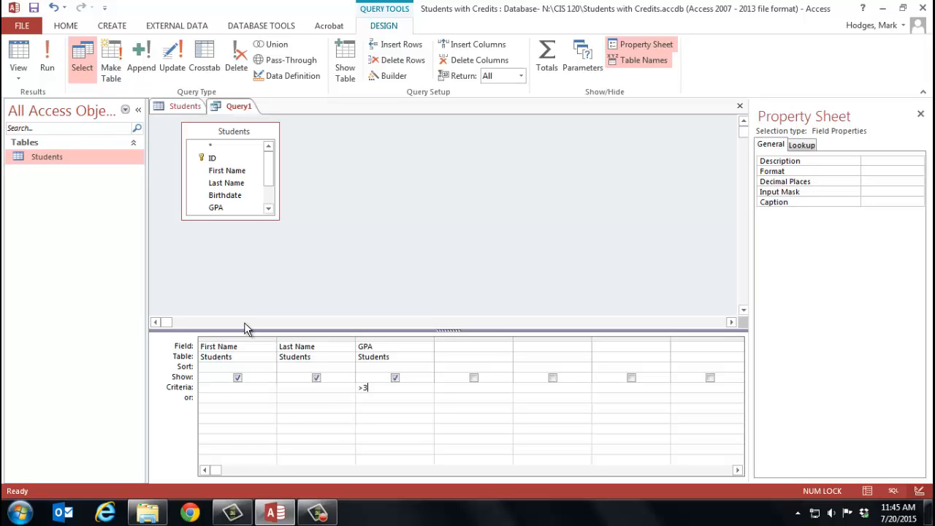
pyautogui.click(47, 66)
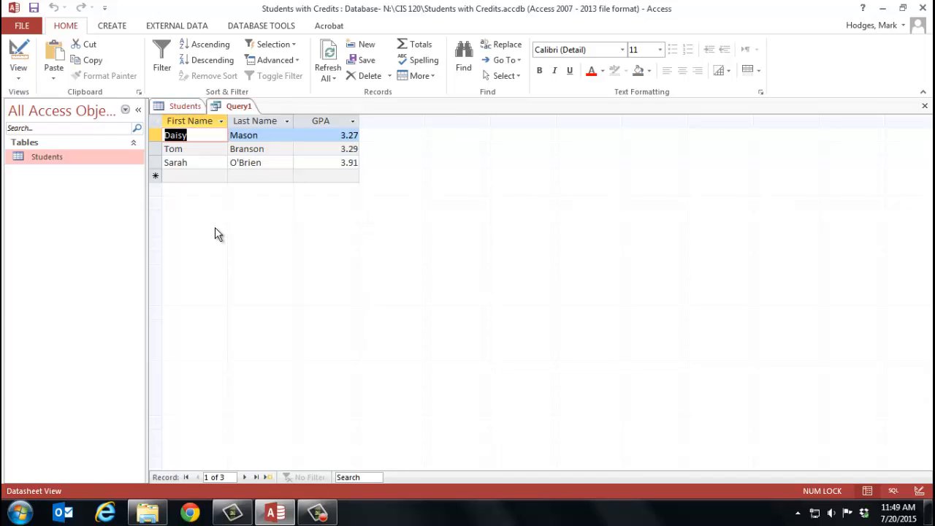
pyautogui.click(178, 108)
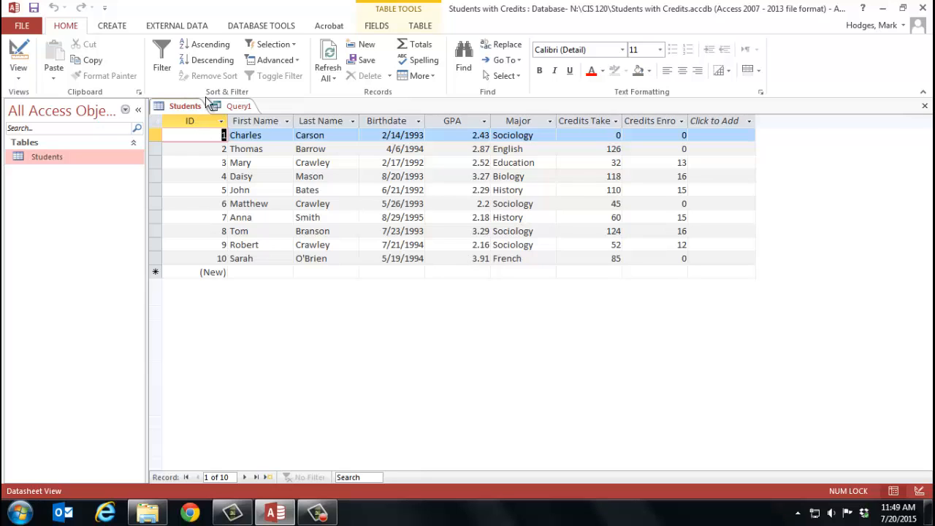
pyautogui.click(226, 106)
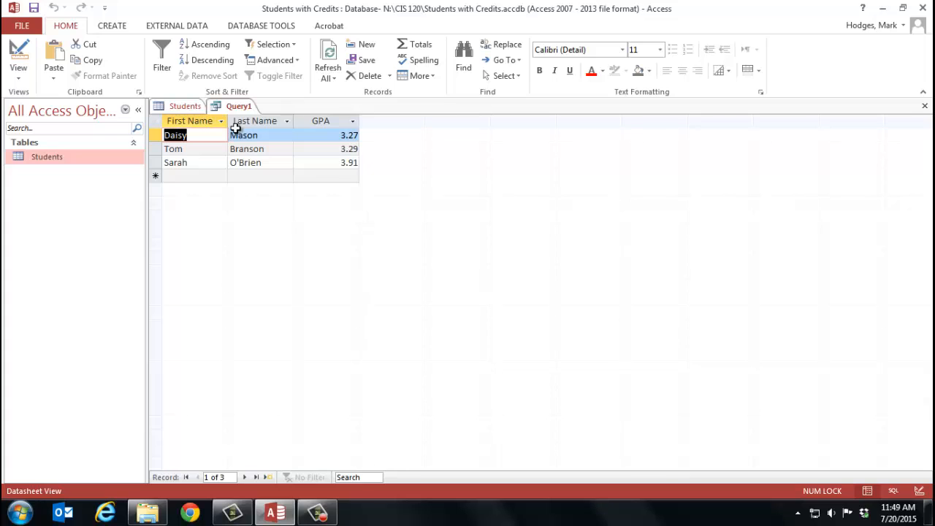
# Save the query as "Students with GPA Over 3" and close it.
pyautogui.click(34, 8)
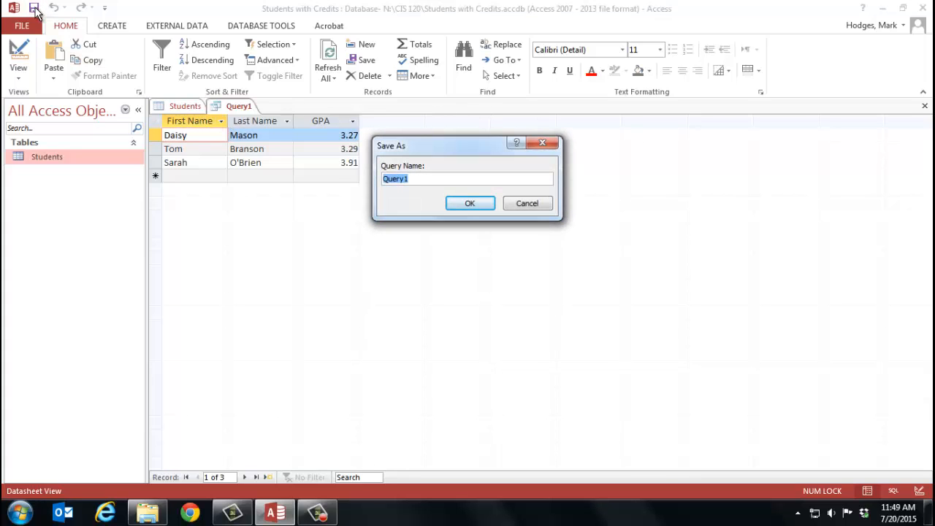
pyautogui.write('Students with GPA Over 3')
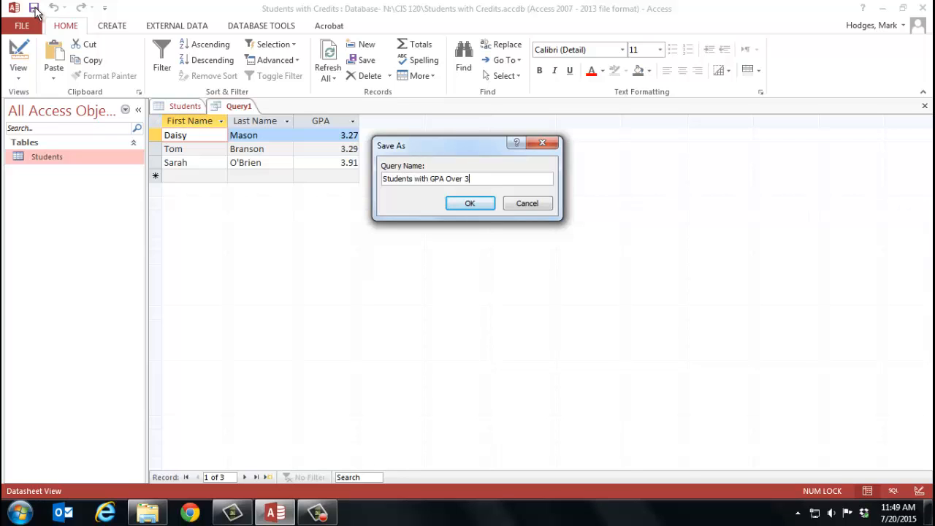
pyautogui.click(482, 203)
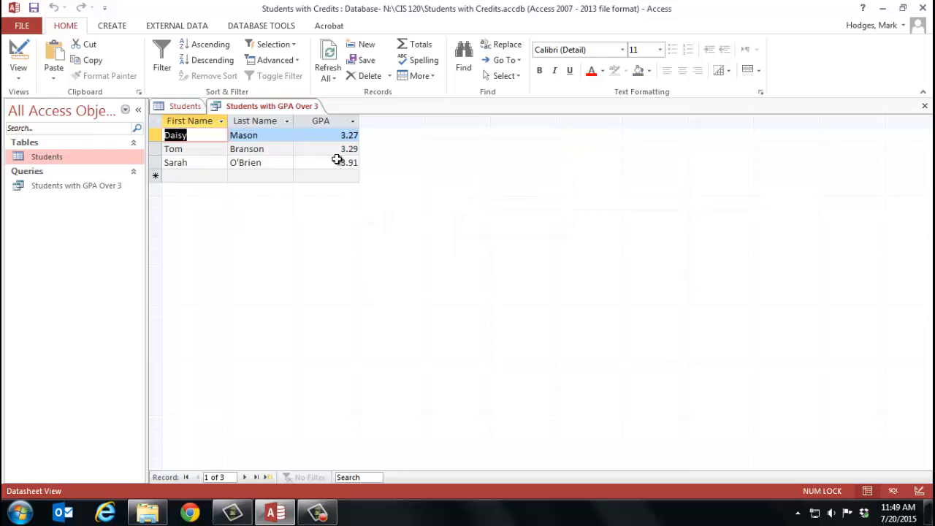
pyautogui.click(926, 106)
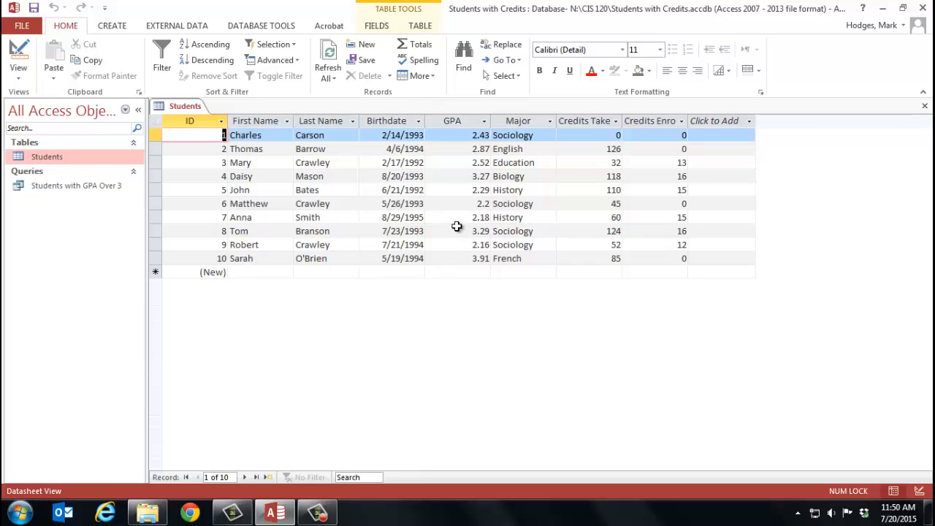
# Change the GPA of the student with ID 3 to 3.52 and reopen the Students with GPA Over 3 query.
pyautogui.click(462, 164)
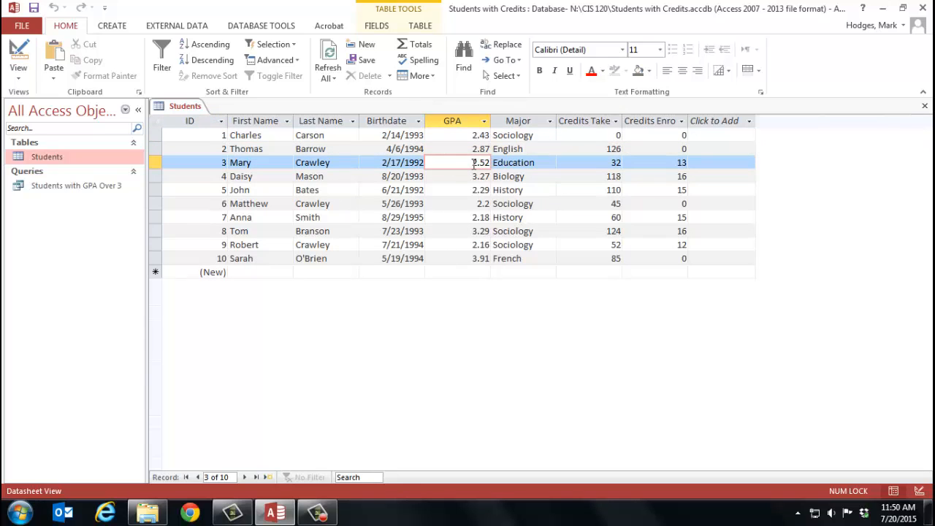
pyautogui.press('Delete')
pyautogui.write('3')
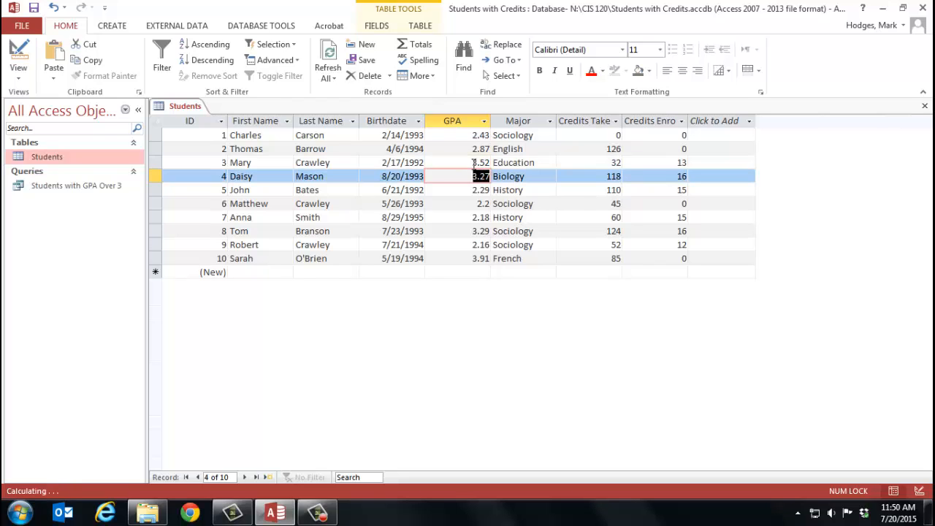
pyautogui.press('Down')
pyautogui.doubleClick(59, 186)
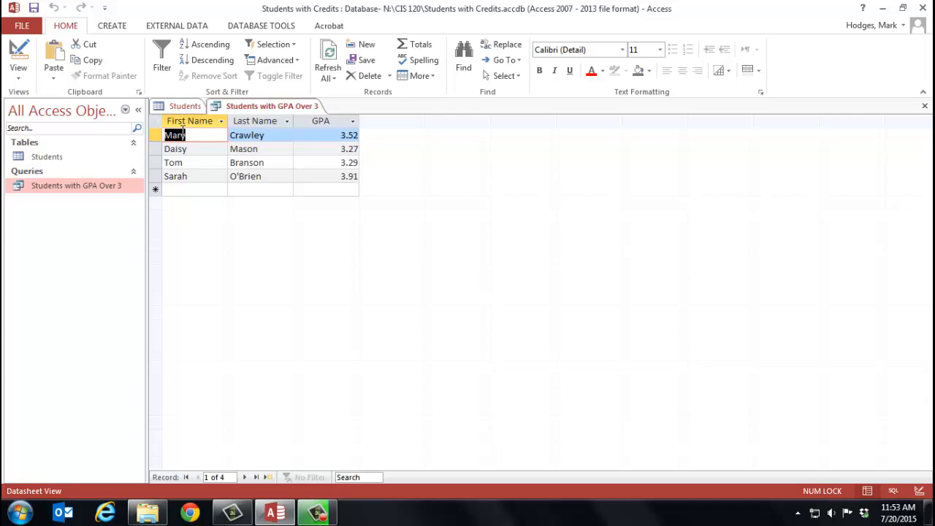
# In the query's design, try the operators <, =, >=, <= and <> in the GPA criterion, and clear that criterion.
pyautogui.click(17, 57)
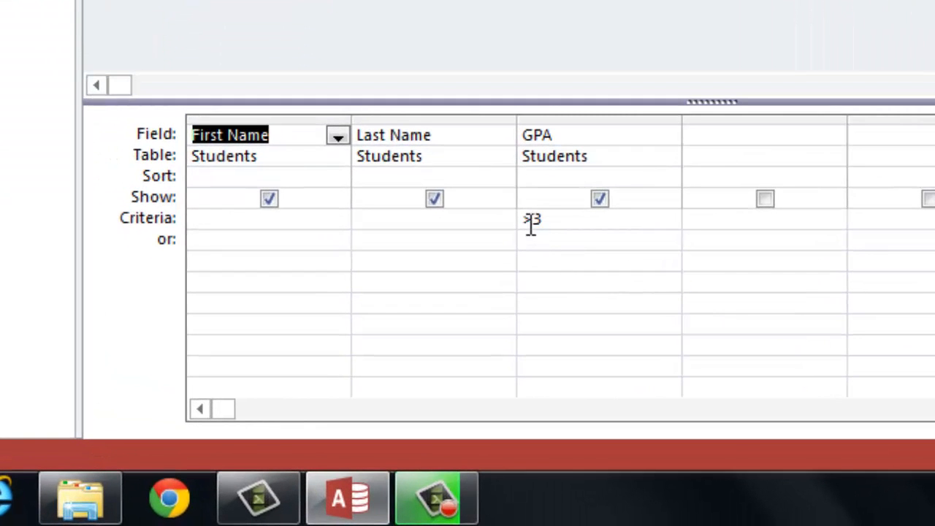
pyautogui.click(531, 223)
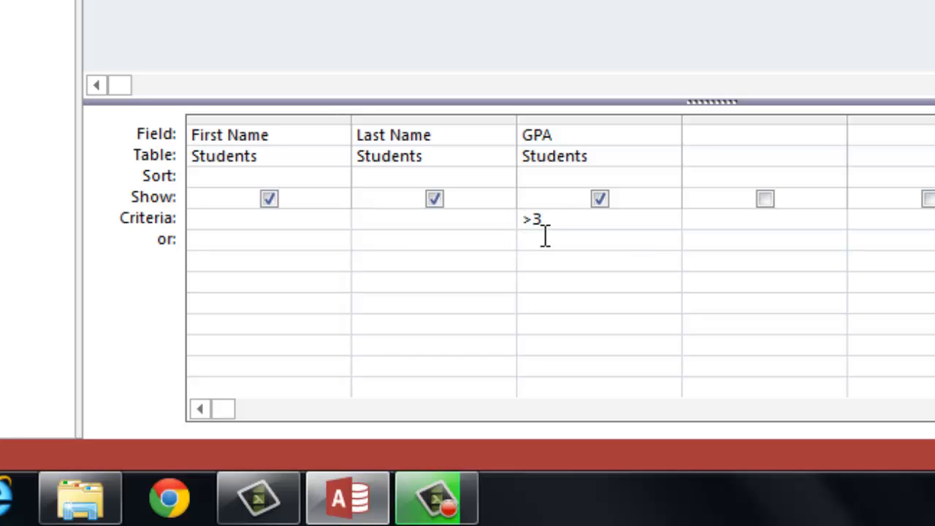
pyautogui.press('Left')
pyautogui.press('BackSpace')
pyautogui.write('<')
pyautogui.press('BackSpace')
pyautogui.write('=')
pyautogui.press('BackSpace')
pyautogui.write('>=')
pyautogui.press('BackSpace')
pyautogui.press('BackSpace')
pyautogui.write('<=')
pyautogui.press('BackSpace')
pyautogui.press('BackSpace')
pyautogui.write('<>')
pyautogui.moveTo(574, 213); pyautogui.dragTo(514, 221)
pyautogui.press('Delete')
# Set an equals criterion on First Name with the quoted first name of the student with ID 3, and run the query.
pyautogui.click(305, 217)
pyautogui.write('"Mary"')
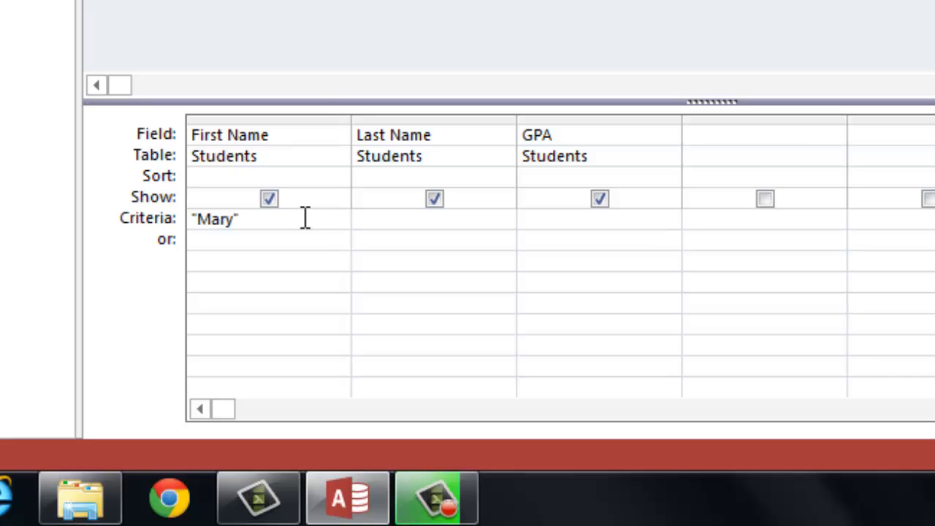
pyautogui.click(195, 221)
pyautogui.write('=')
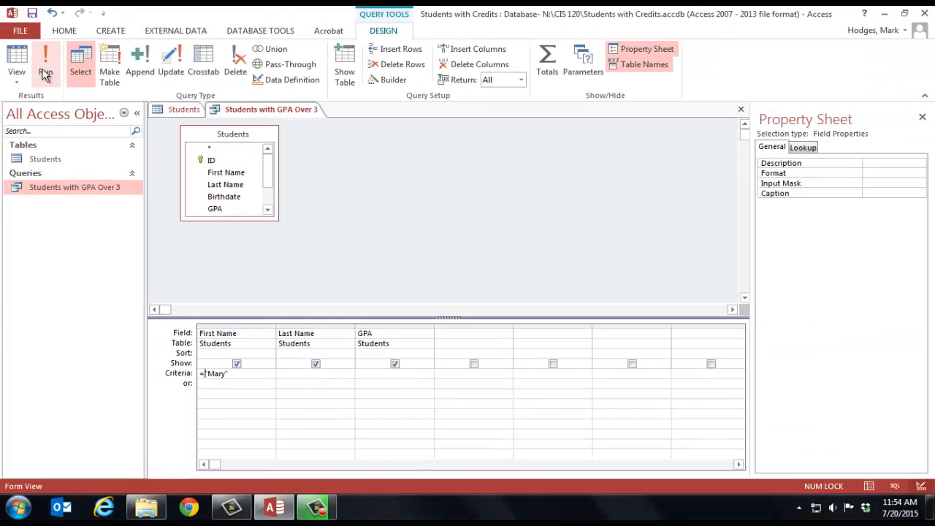
pyautogui.click(46, 73)
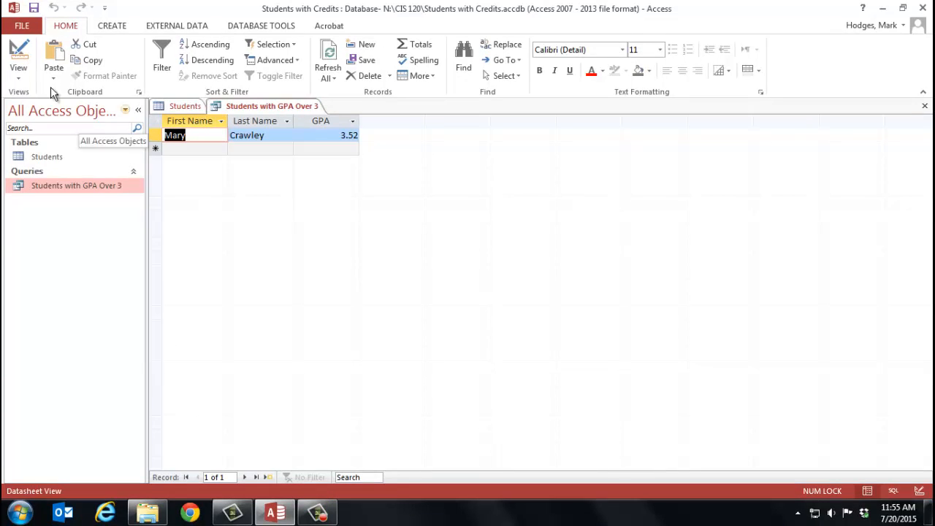
# Return to the query's design and clear the First Name criterion.
pyautogui.click(19, 57)
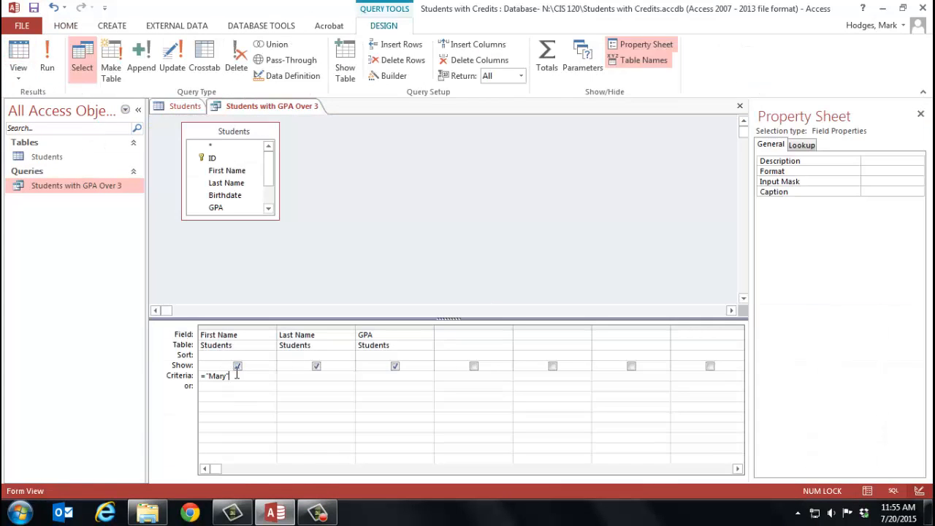
pyautogui.moveTo(235, 374); pyautogui.dragTo(167, 377)
pyautogui.press('Delete')
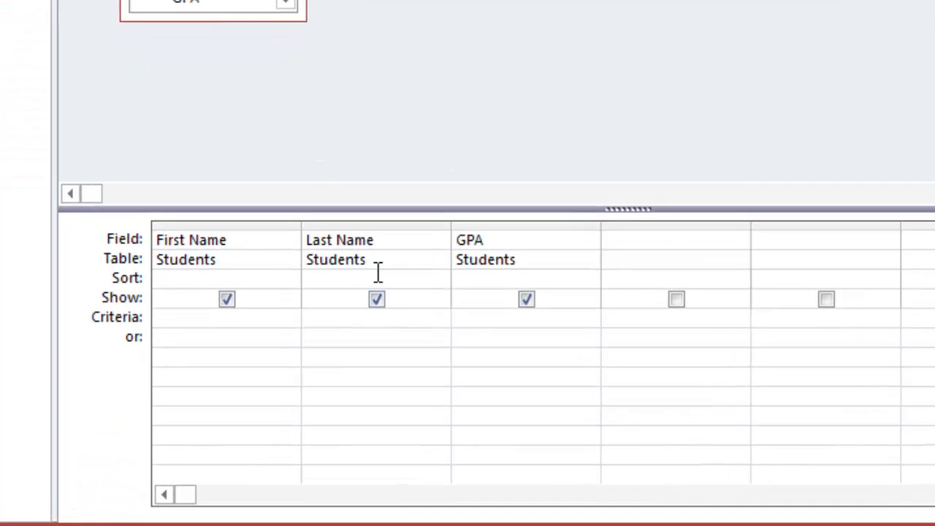
# Try running the query with the GPA field name misspelled as GP, and restore the field name to GPA.
pyautogui.click(537, 211)
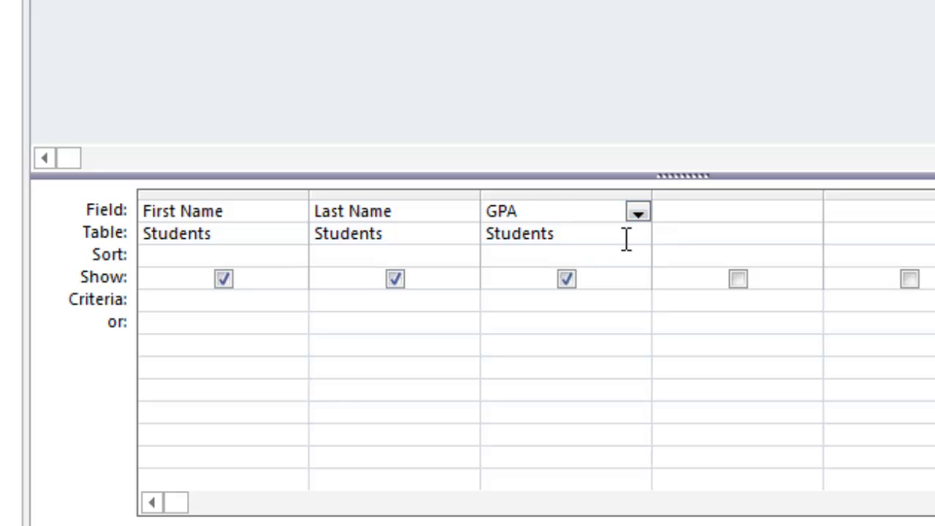
pyautogui.press('BackSpace')
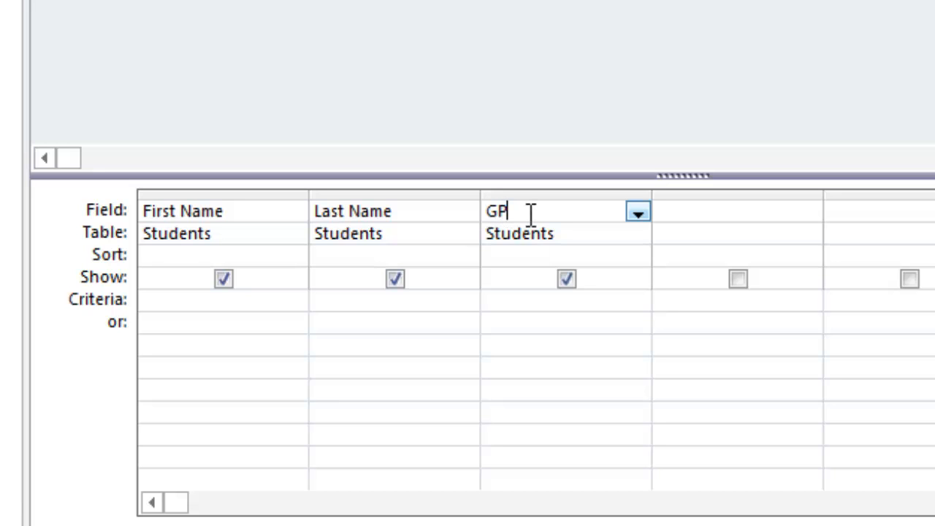
pyautogui.press('Return')
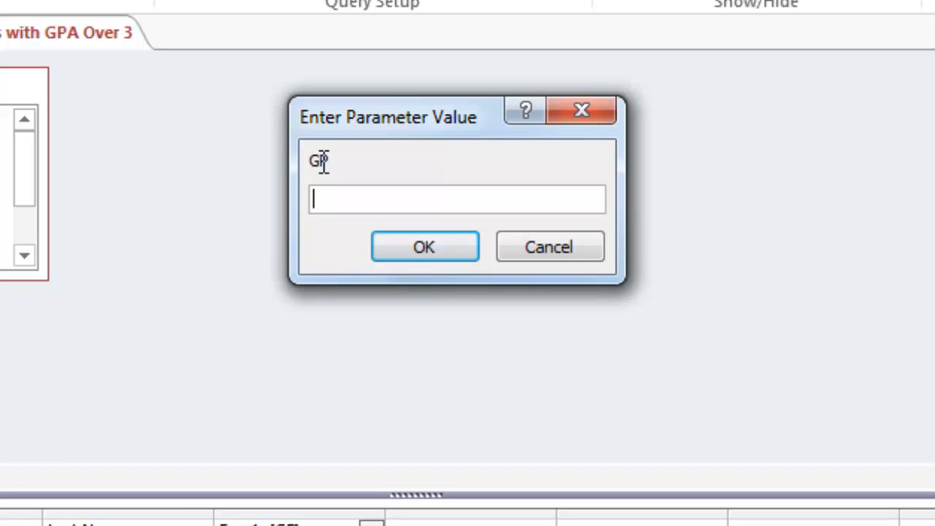
pyautogui.click(540, 248)
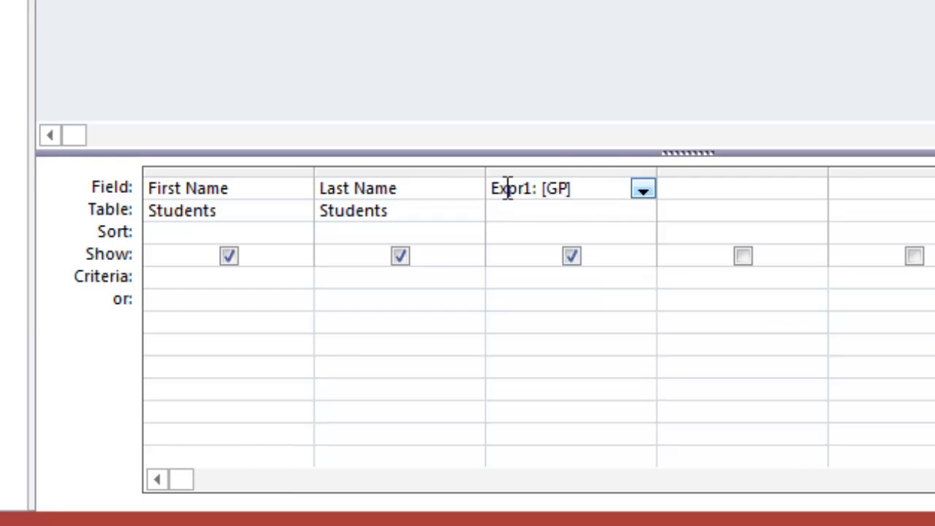
pyautogui.moveTo(589, 186); pyautogui.dragTo(417, 198)
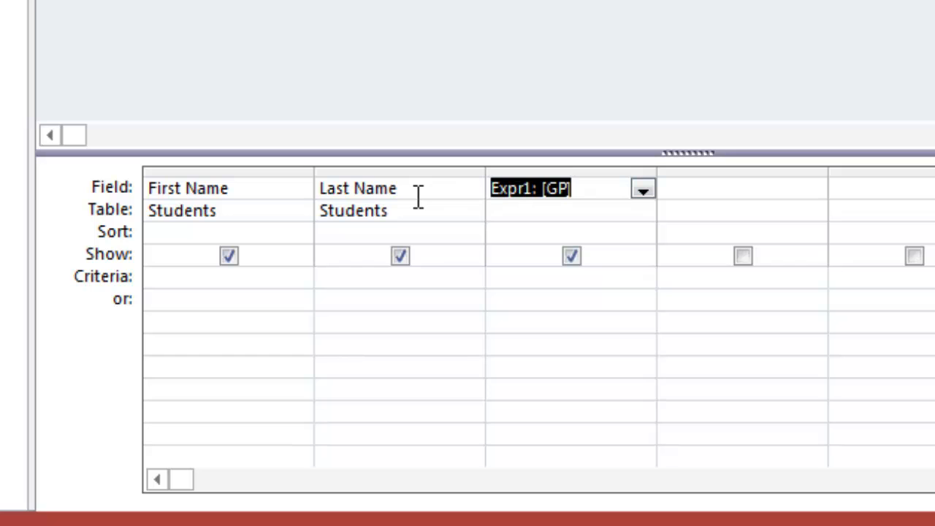
pyautogui.write('GPA')
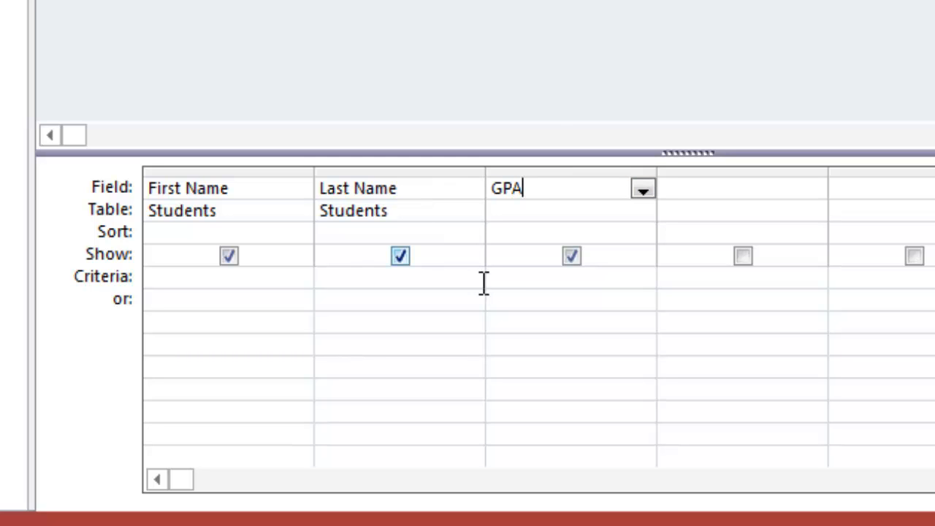
# Try an equals criterion on GPA with the quoted first name of the student with ID 3, and run the query.
pyautogui.click(512, 282)
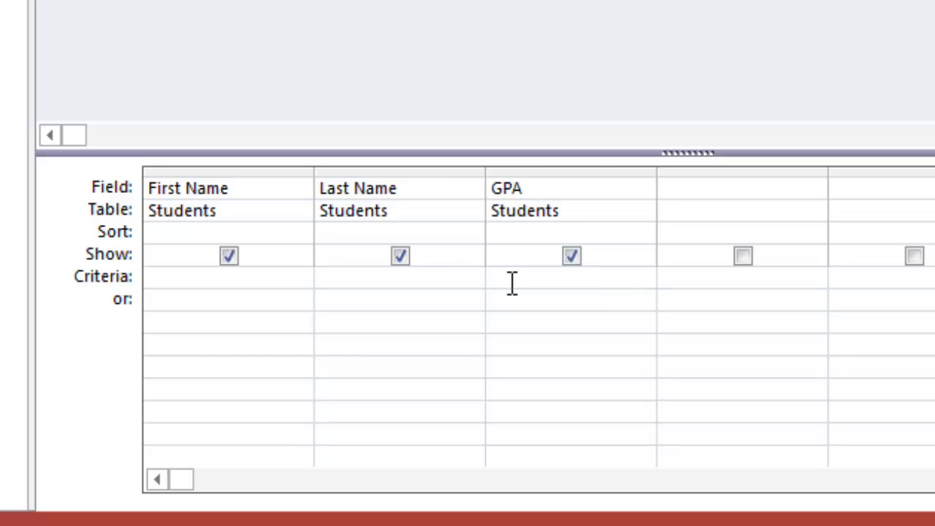
pyautogui.write('= "Mary"')
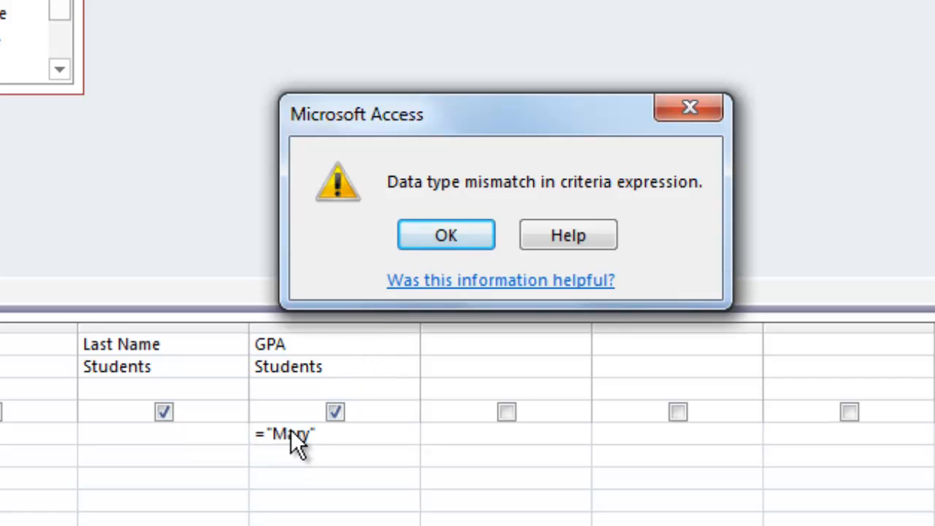
pyautogui.click(440, 235)
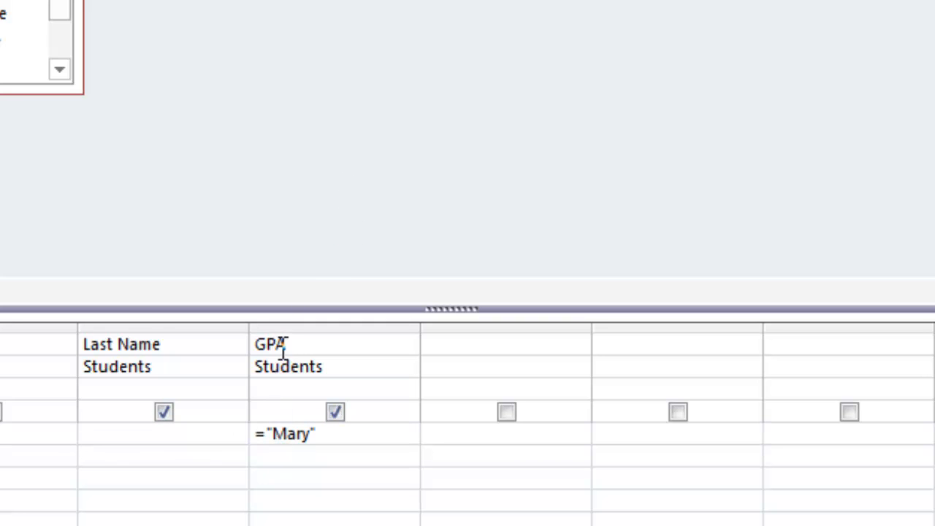
# Close the Students with GPA Over 3 query and save its design changes.
pyautogui.click(328, 435)
pyautogui.moveTo(328, 435); pyautogui.dragTo(239, 431)
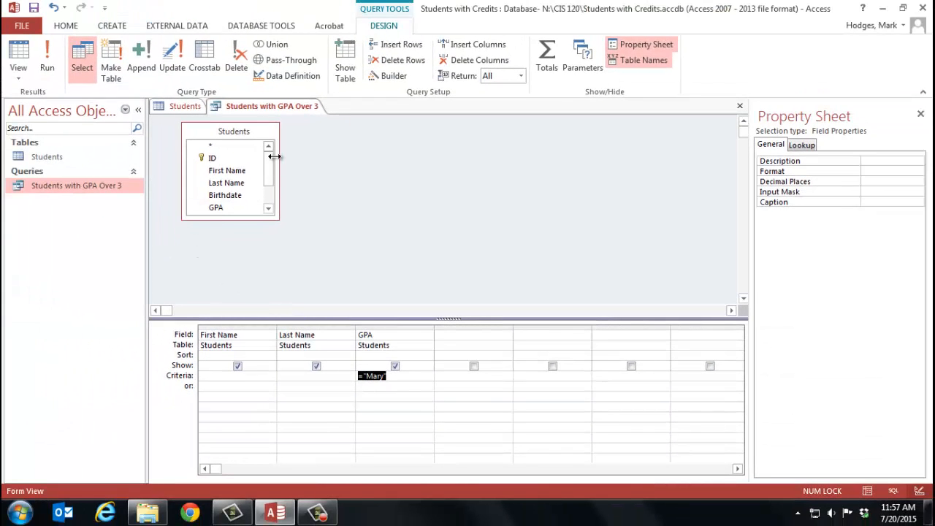
pyautogui.click(740, 106)
pyautogui.click(400, 293)
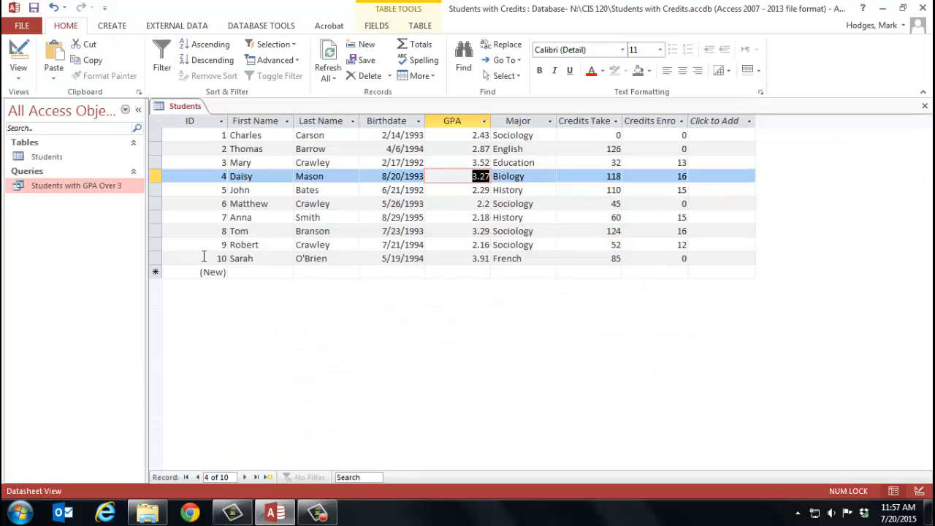
# Try twice to open the saved Students with GPA Over 3 query directly in Datasheet View.
pyautogui.doubleClick(72, 186)
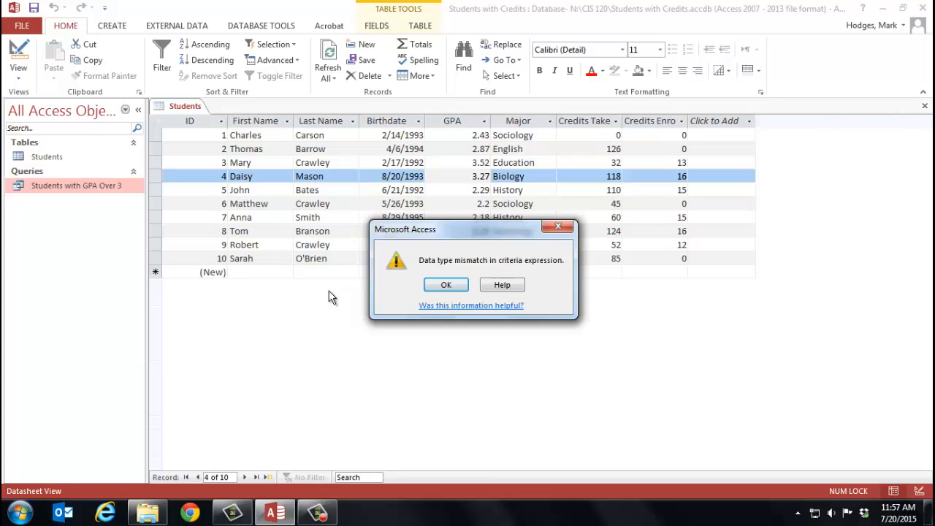
pyautogui.click(444, 285)
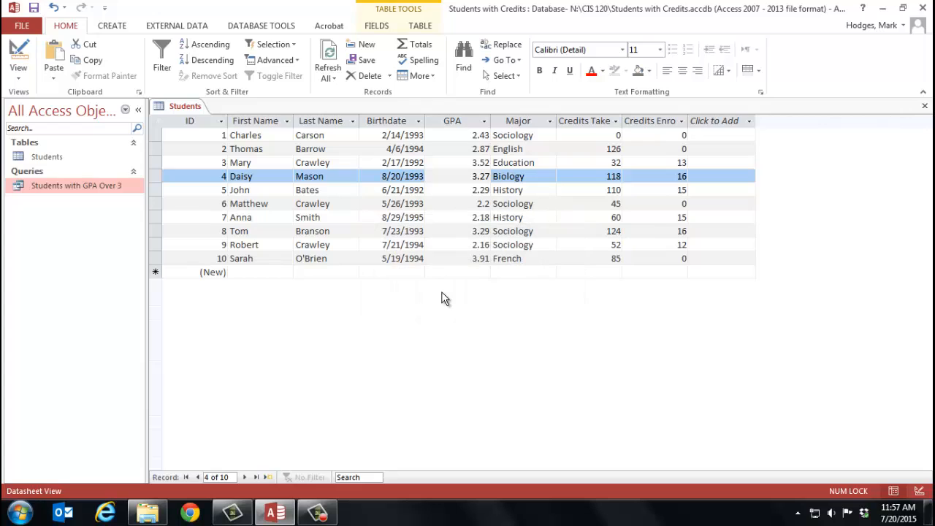
pyautogui.doubleClick(54, 187)
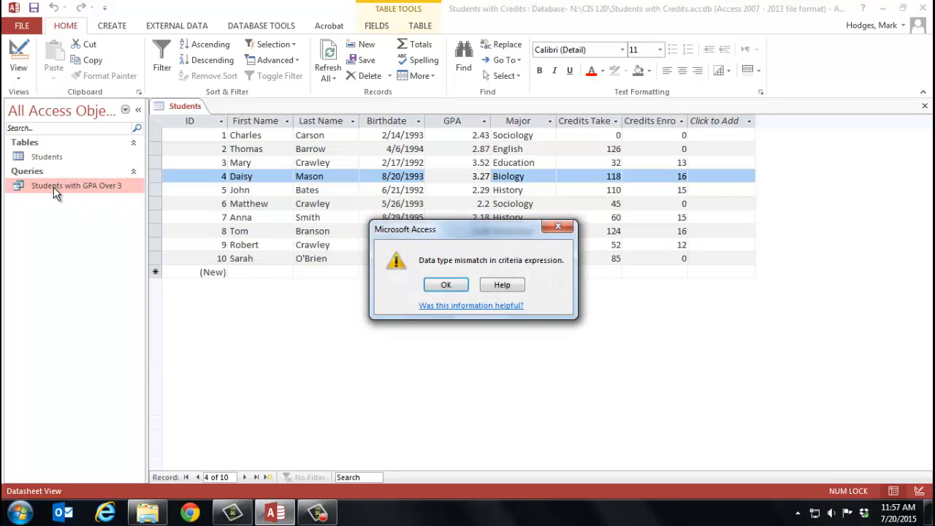
pyautogui.click(451, 286)
# In the design of the Students with GPA Over 3 query, replace the GPA criterion with >3 and run the query.
pyautogui.rightClick(53, 185)
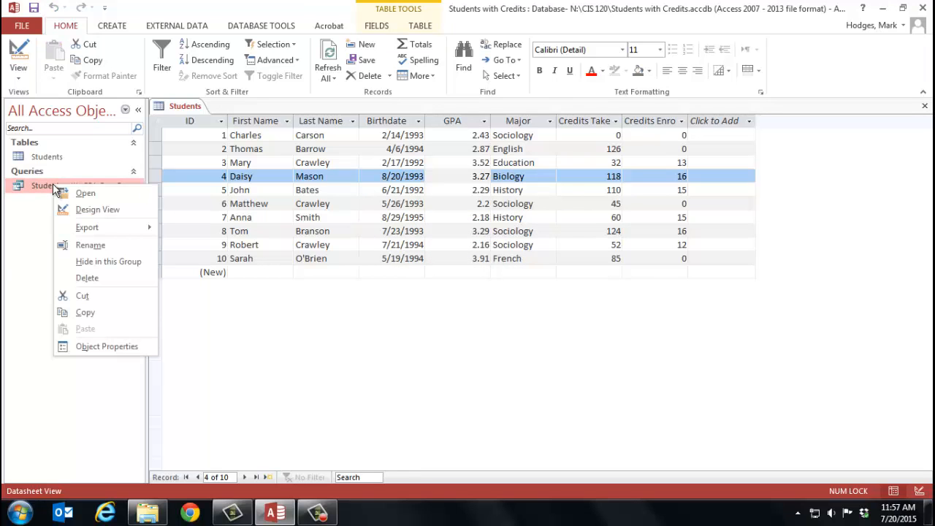
pyautogui.click(84, 212)
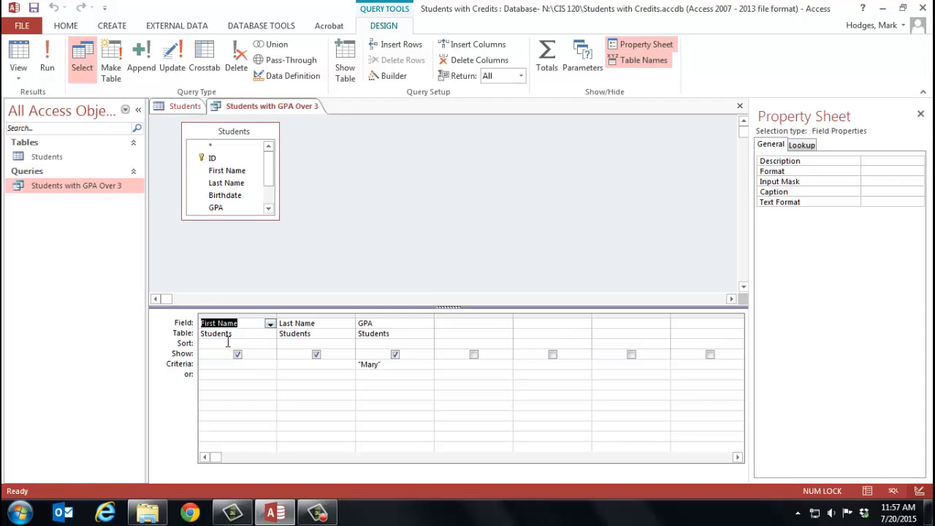
pyautogui.moveTo(389, 364); pyautogui.dragTo(334, 363)
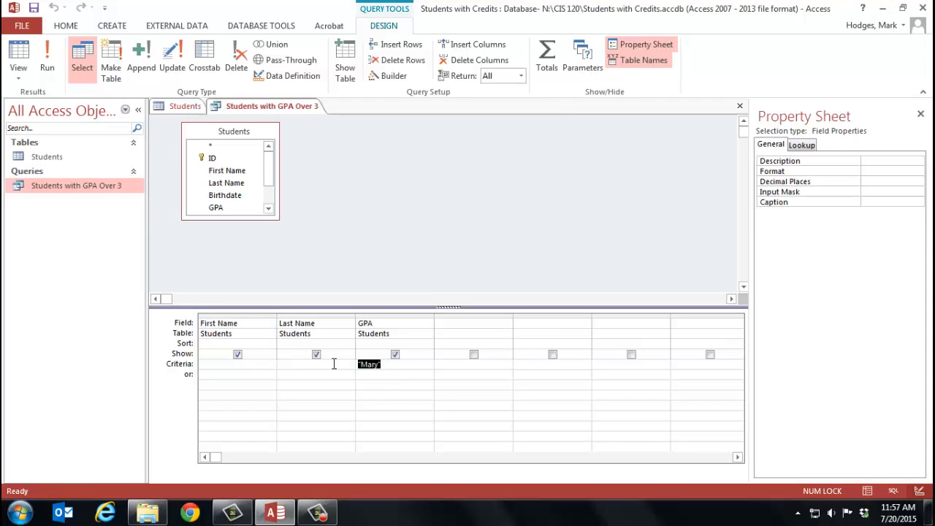
pyautogui.press('Delete')
pyautogui.click(321, 394)
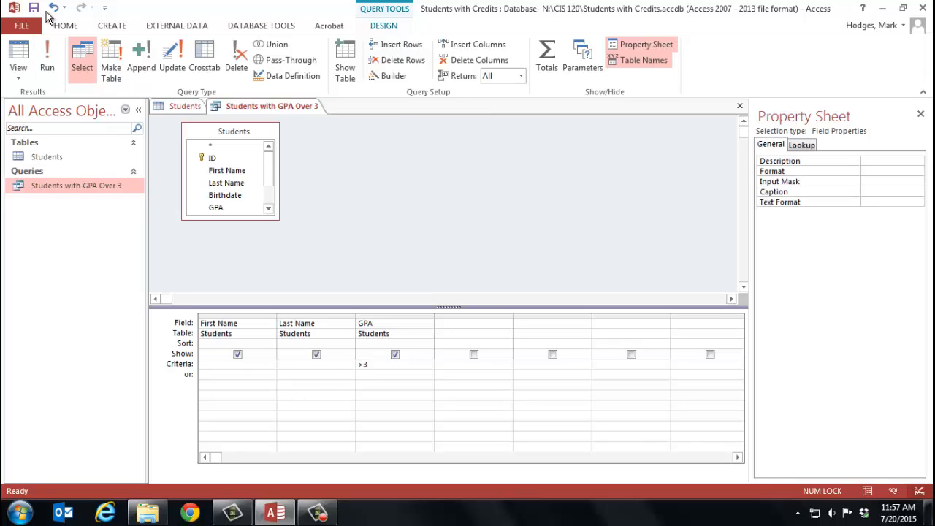
pyautogui.click(46, 62)
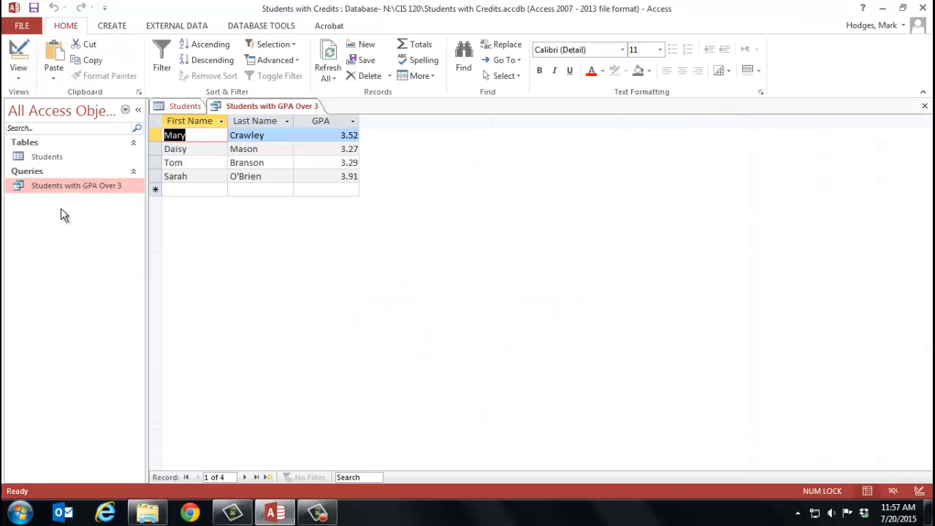